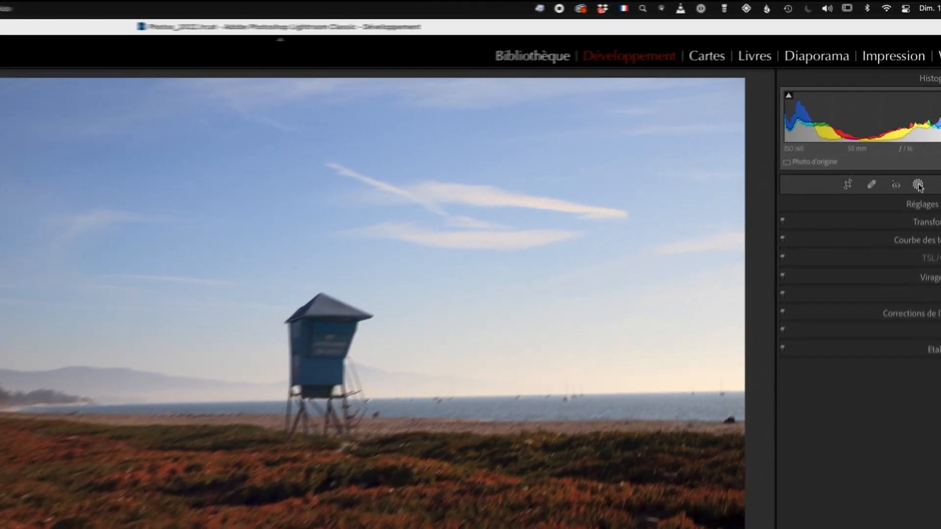
# Open masking for the beach photo and update its process version to Version 5 in the calibration settings.
pyautogui.click(922, 152)
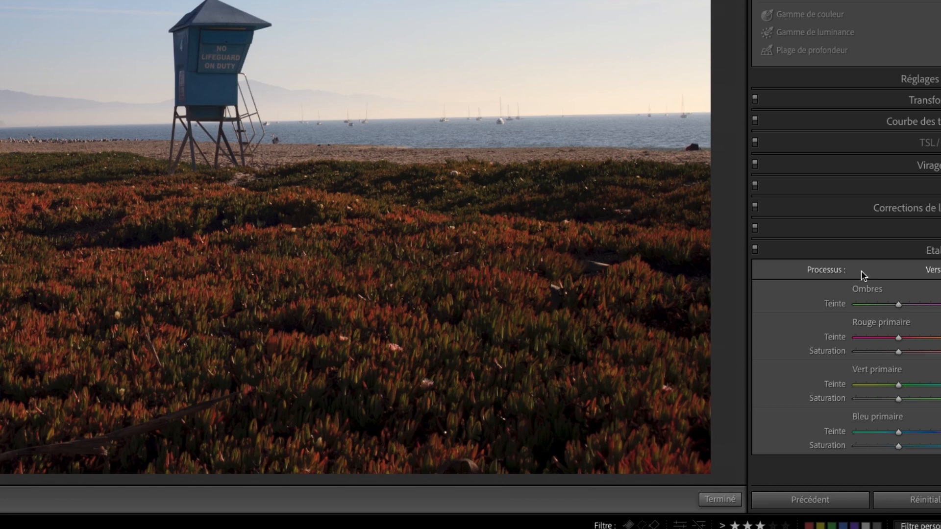
pyautogui.click(924, 81)
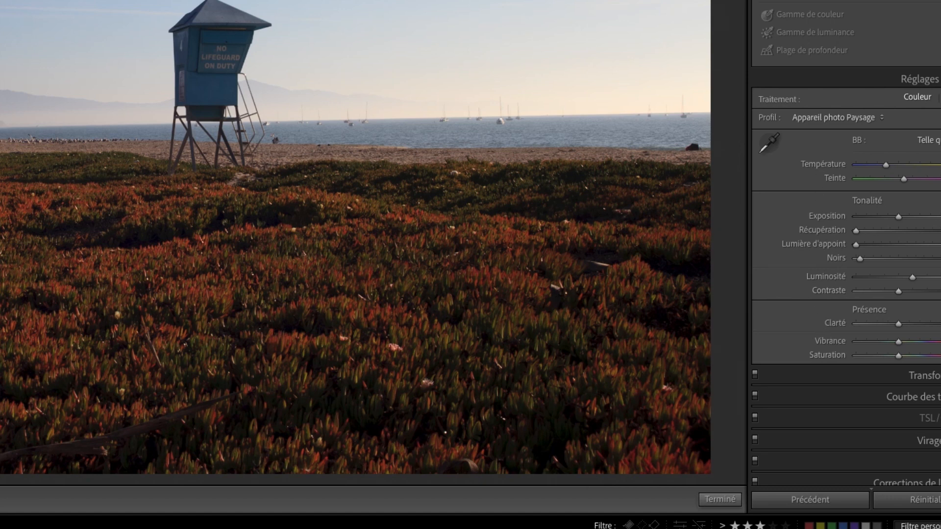
pyautogui.scroll(-2, 894, 404)
pyautogui.scroll(-2, 846, 265)
pyautogui.click(934, 469)
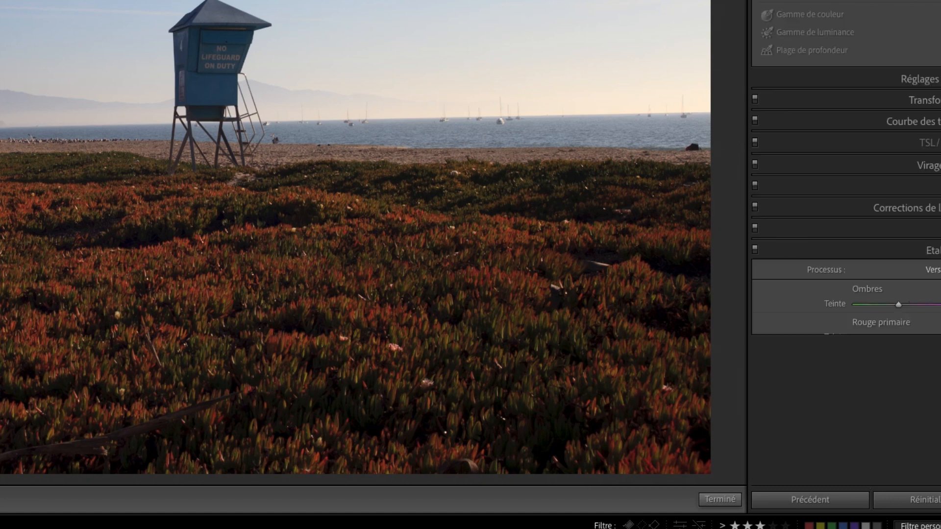
pyautogui.click(938, 271)
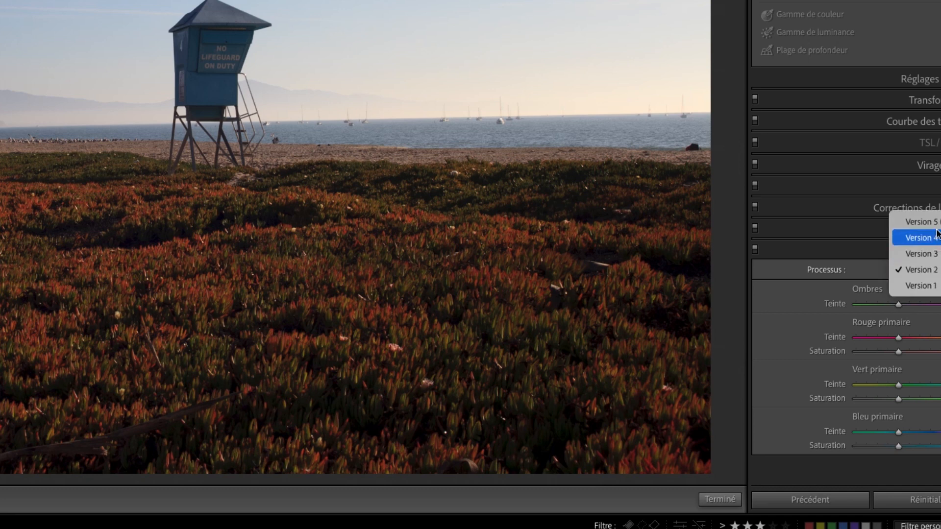
pyautogui.click(921, 222)
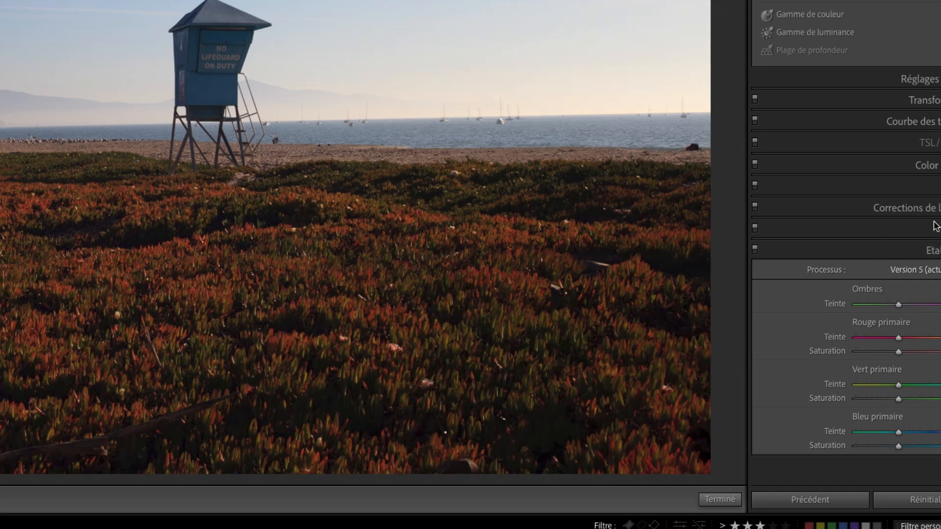
# Show the basic settings and create a new mask that selects the sky of the beach photo.
pyautogui.click(921, 80)
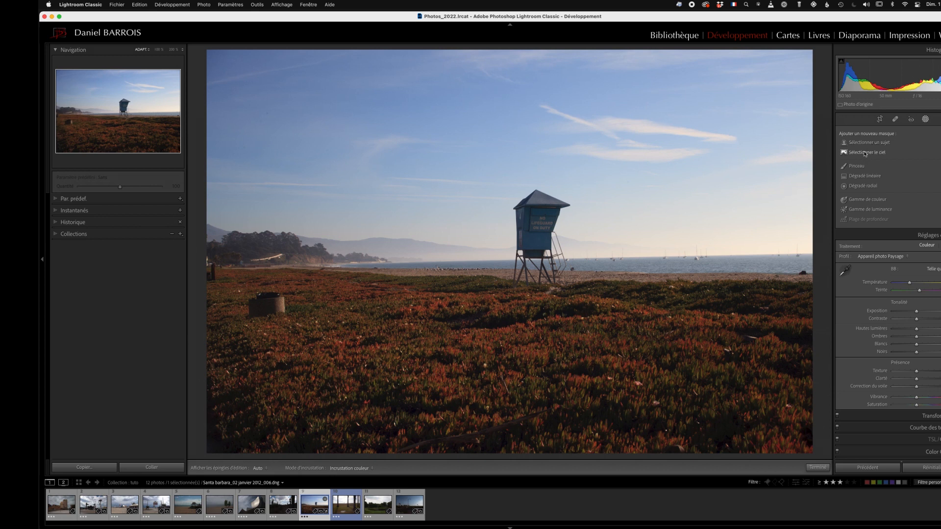
pyautogui.click(865, 153)
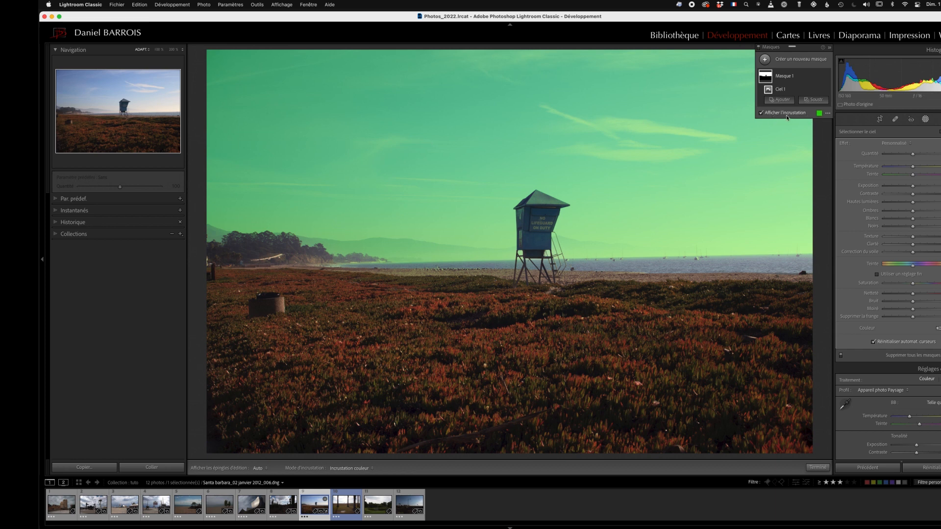
# Inspect the sky mask with the white-on-black overlay mode, and restore the color overlay mode.
pyautogui.click(828, 113)
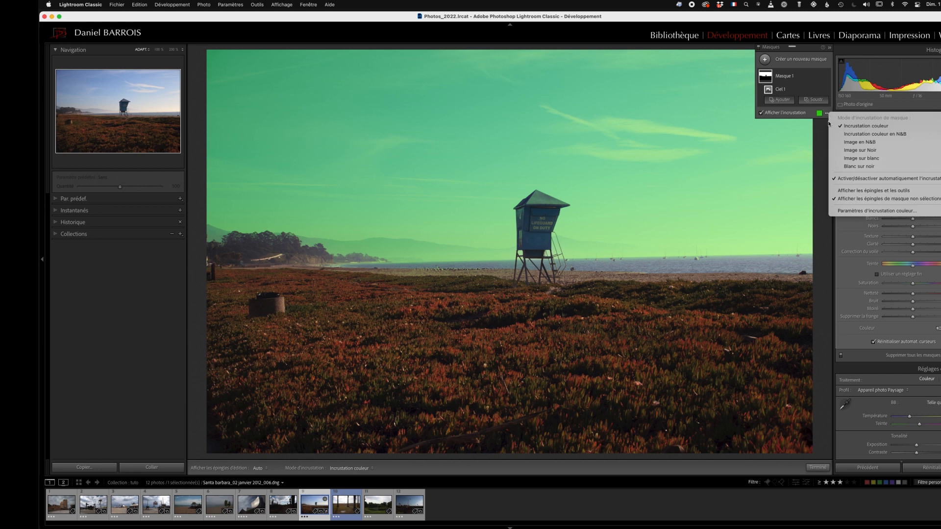
pyautogui.click(860, 166)
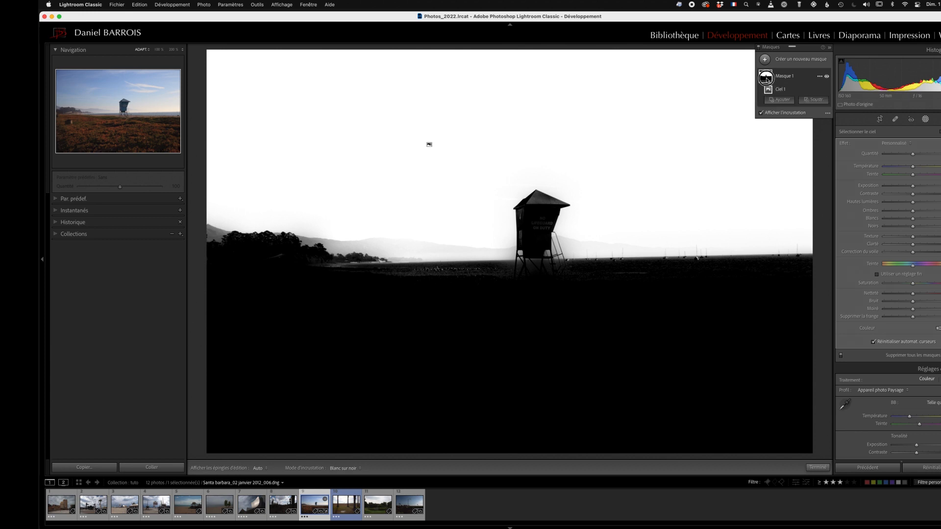
pyautogui.click(827, 113)
pyautogui.click(841, 124)
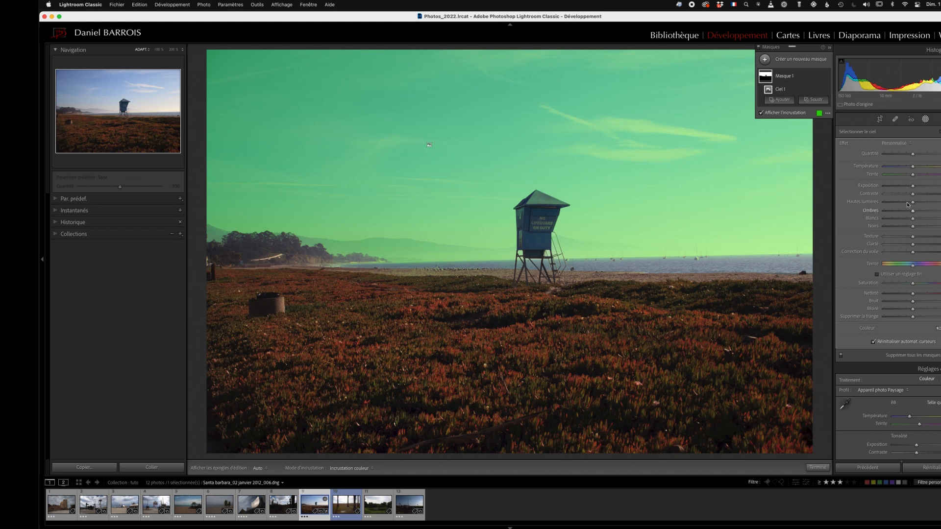
# Hide the overlay and darken the sky mask with lower exposure, raising its contrast, saturation and clarity slightly.
pyautogui.press('o')
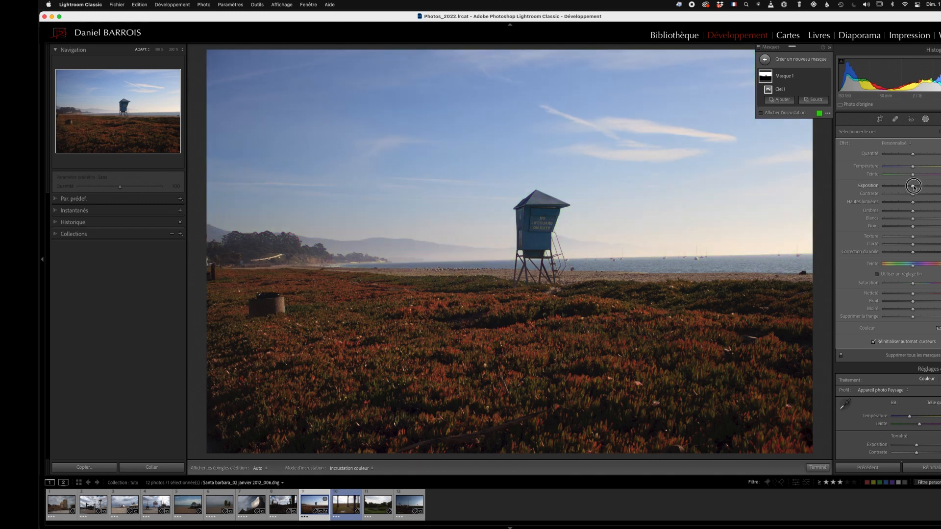
pyautogui.moveTo(914, 187)
pyautogui.mouseDown()
pyautogui.moveTo(906, 188)
pyautogui.moveTo(923, 195)
pyautogui.moveTo(904, 194)
pyautogui.moveTo(917, 194)
pyautogui.mouseUp()
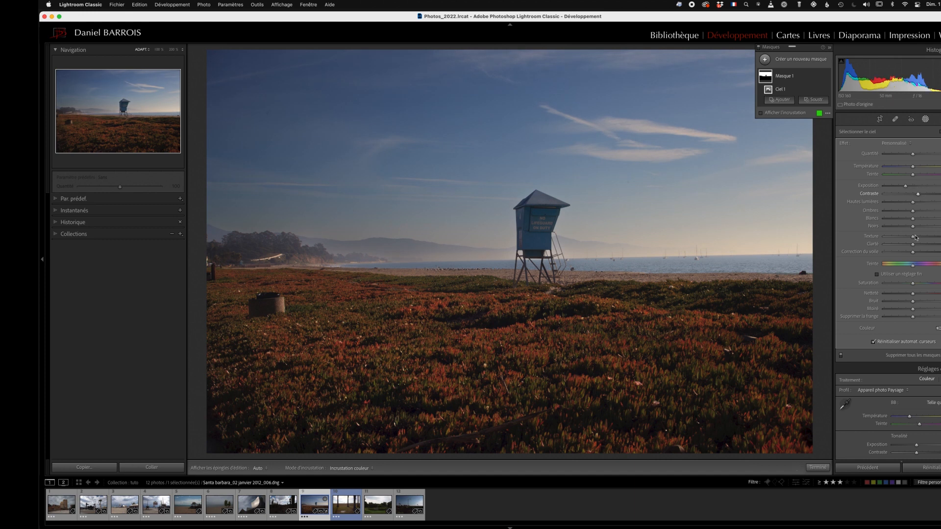
pyautogui.moveTo(913, 283); pyautogui.dragTo(923, 284)
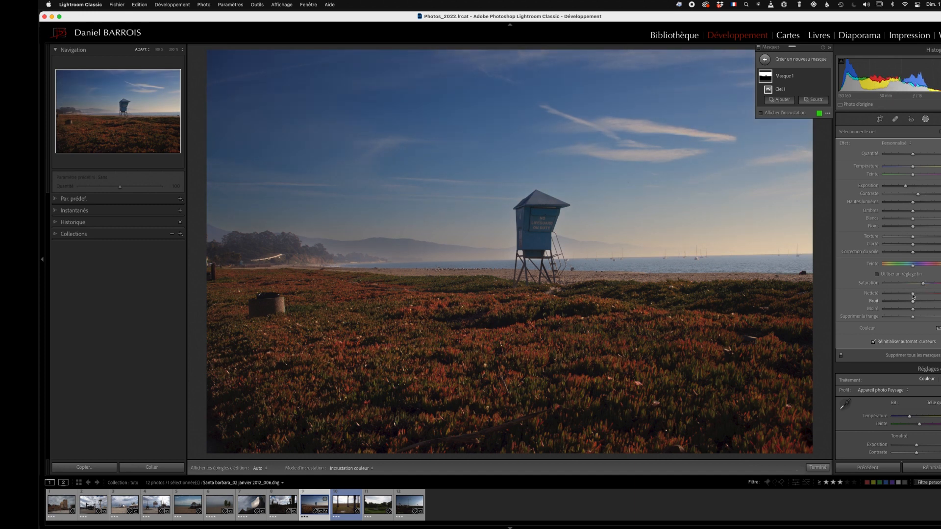
pyautogui.moveTo(913, 246); pyautogui.dragTo(925, 244)
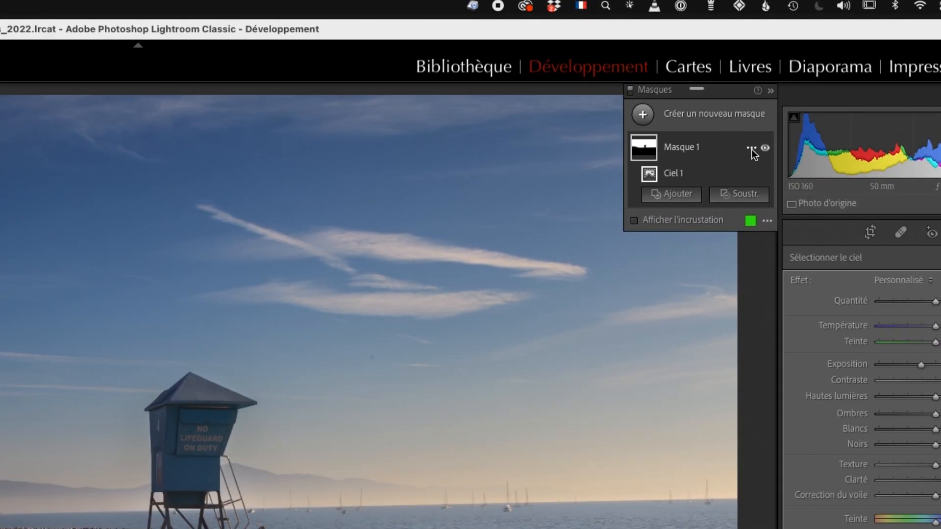
# Rename the sky mask "ciel + sombre".
pyautogui.moveTo(633, 150)
pyautogui.doubleClick(680, 148)
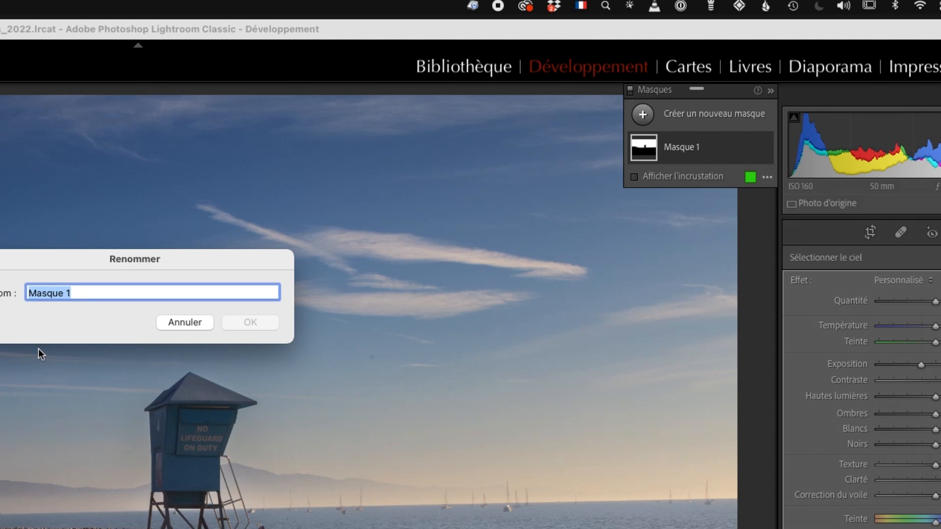
pyautogui.write('ciel + s')
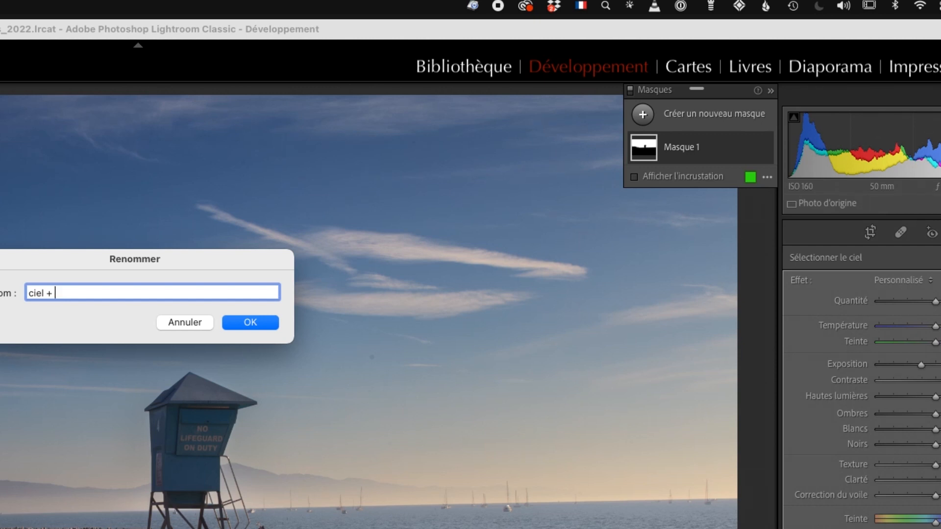
pyautogui.write('ombre')
pyautogui.click(272, 322)
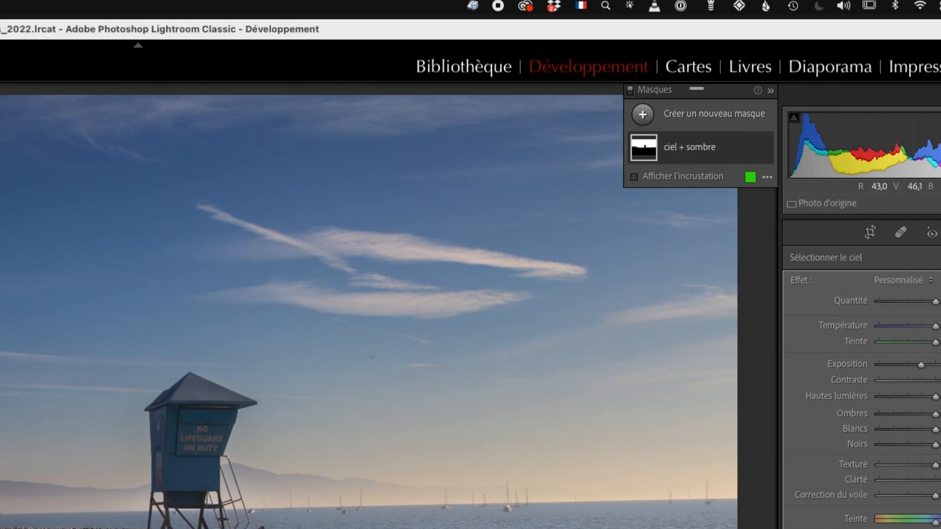
# Duplicate and invert the "ciel + sombre" mask so the copy covers the foreground.
pyautogui.moveTo(701, 153)
pyautogui.click(754, 150)
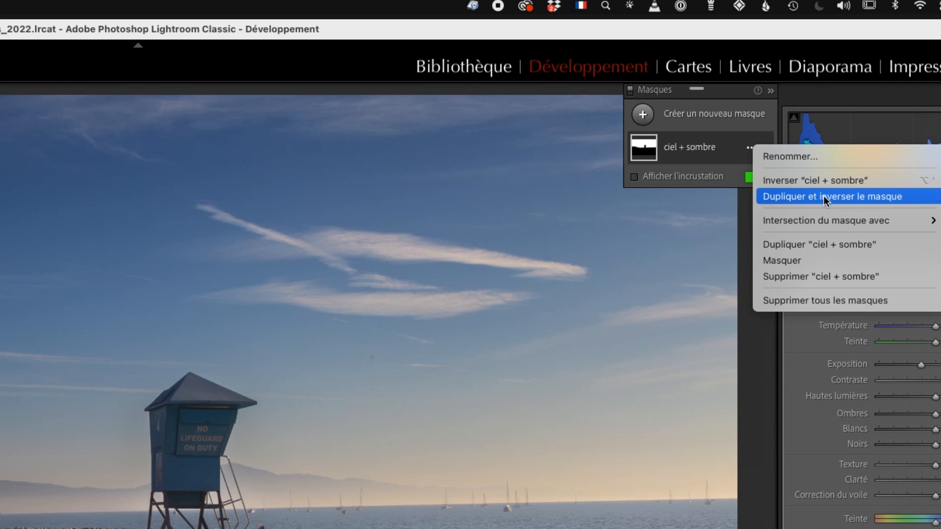
pyautogui.click(882, 196)
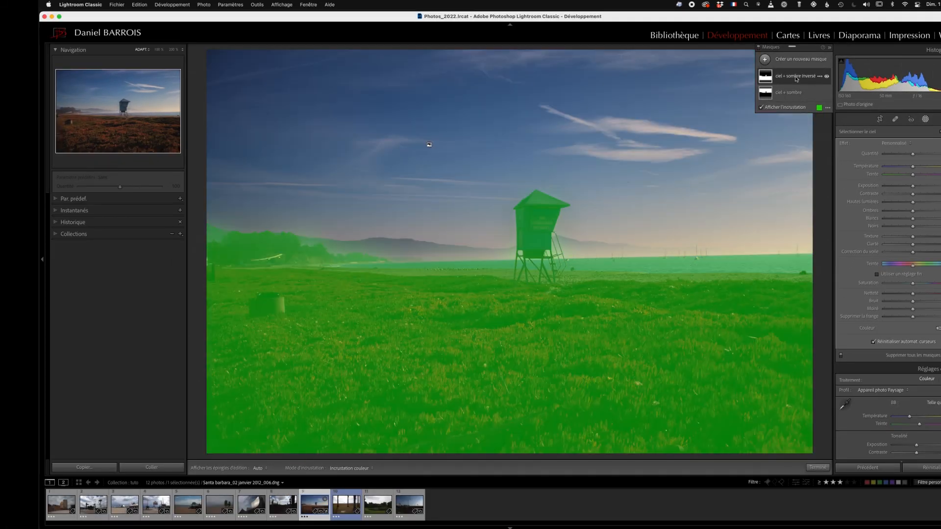
# Rename the inverted foreground mask "premier + clair".
pyautogui.doubleClick(796, 77)
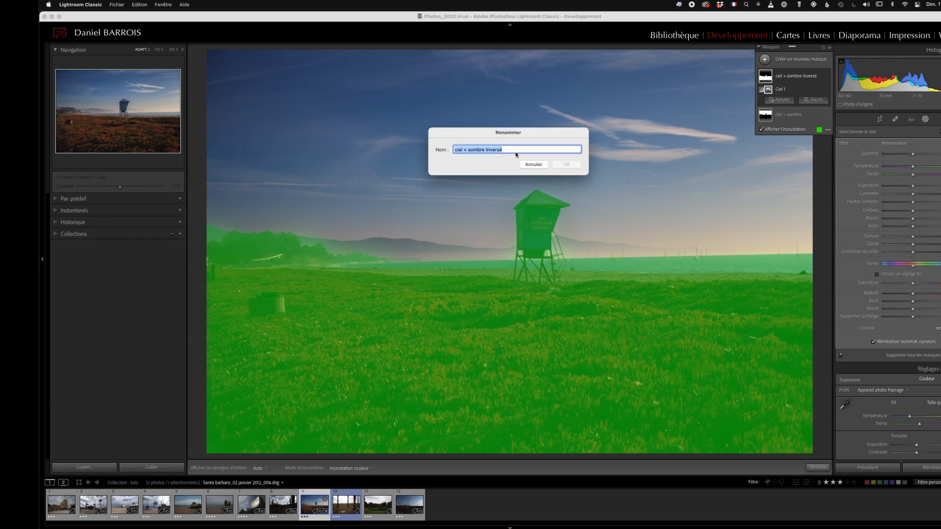
pyautogui.write('premi')
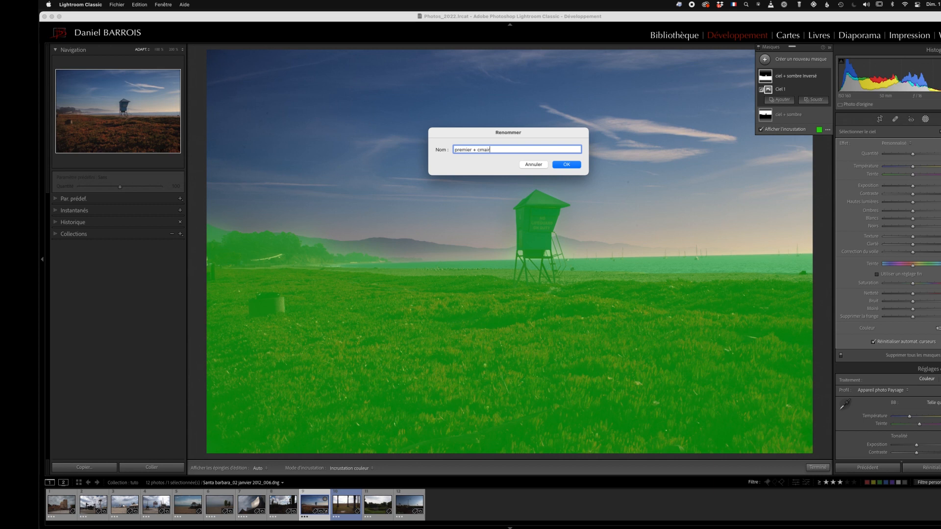
pyautogui.write('er + cmair')
pyautogui.doubleClick(484, 150)
pyautogui.write('clair')
pyautogui.click(569, 165)
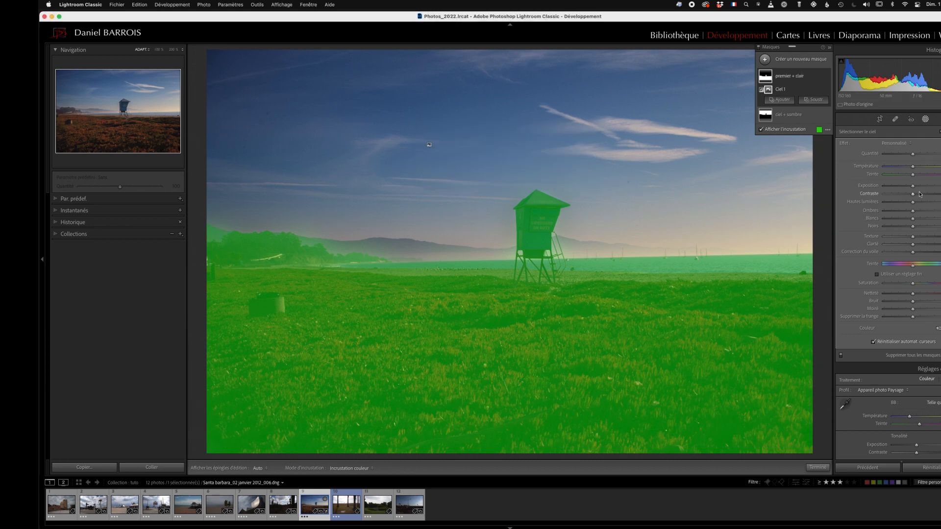
# Raise exposure, clarity and shadows on the "premier + clair" mask, and select the "ciel + sombre" mask.
pyautogui.moveTo(913, 186); pyautogui.dragTo(918, 186)
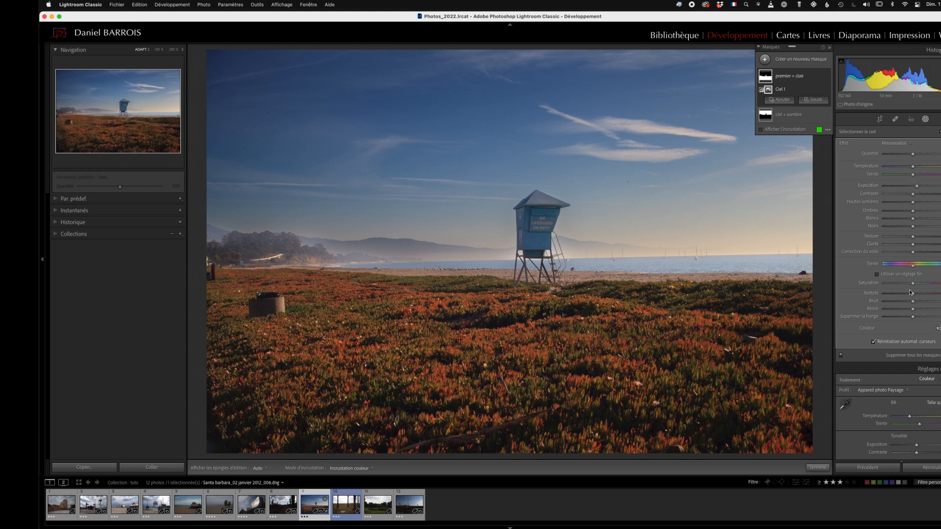
pyautogui.moveTo(913, 245); pyautogui.dragTo(919, 245)
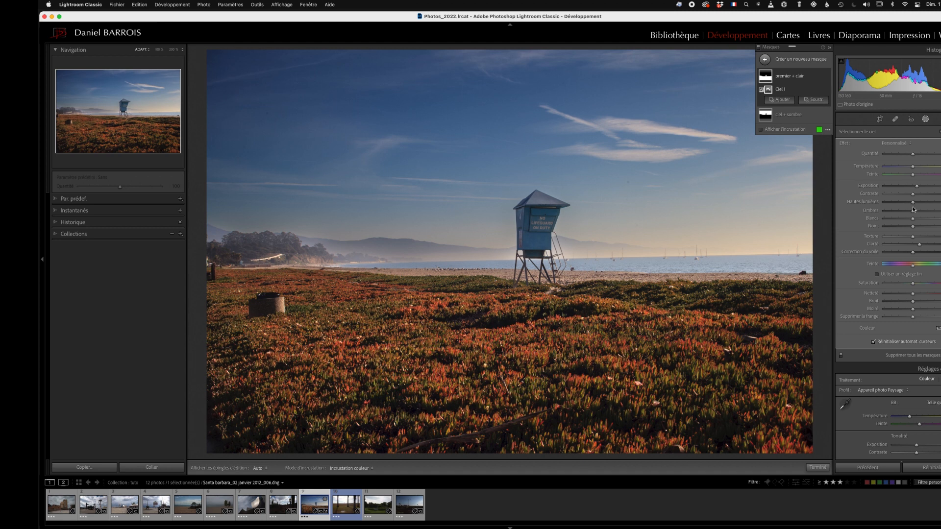
pyautogui.moveTo(913, 211); pyautogui.dragTo(921, 211)
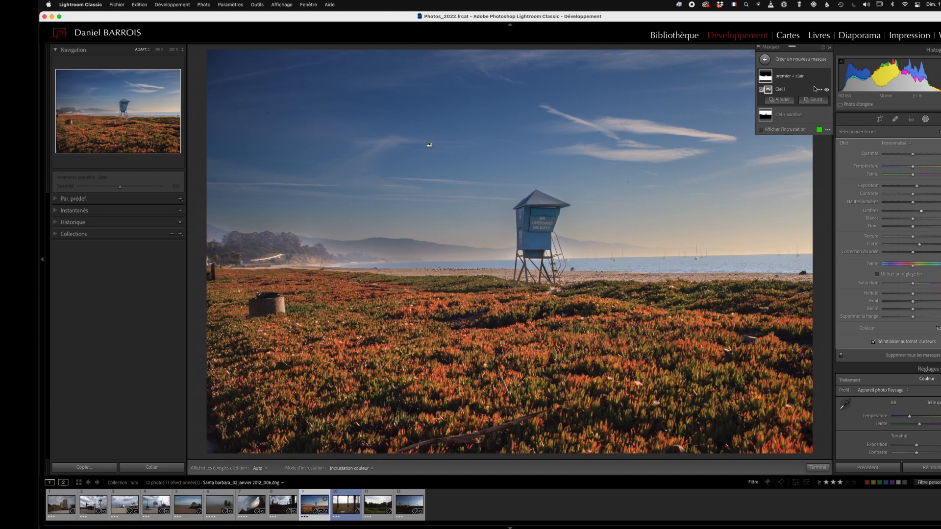
pyautogui.click(804, 116)
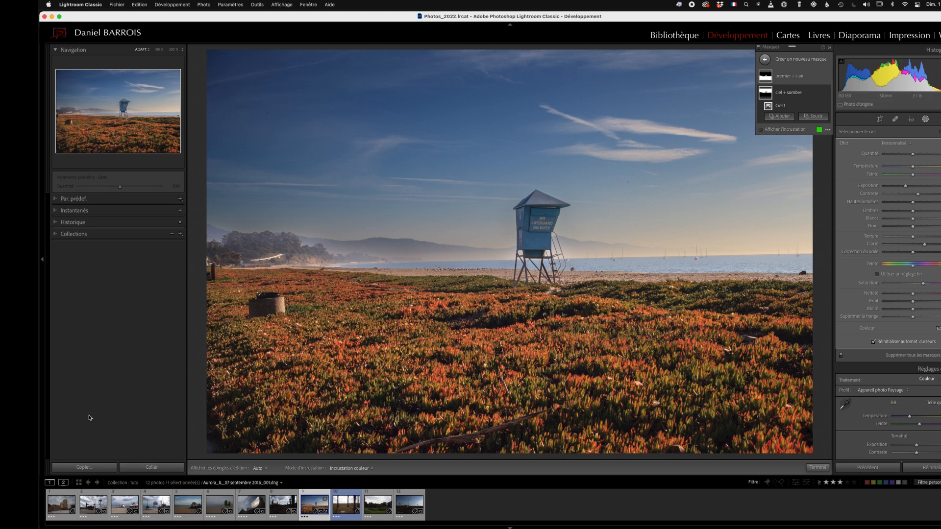
# Copy the beach photo's settings with Masquage included for both masks, keeping the lens corrections and process version.
pyautogui.click(84, 467)
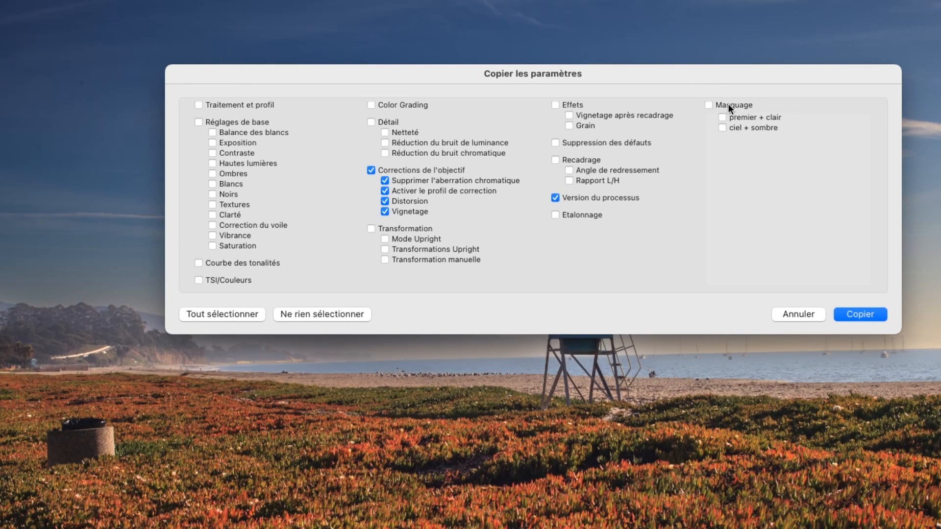
pyautogui.click(708, 106)
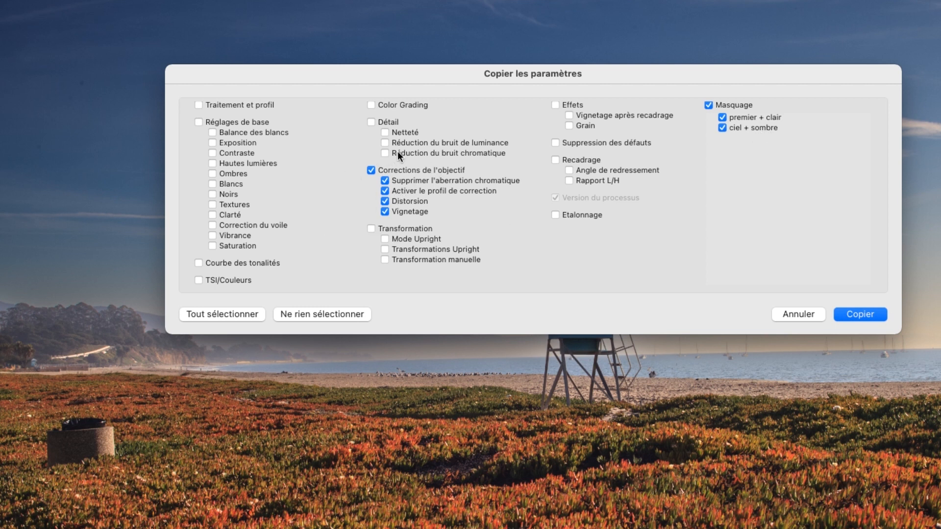
pyautogui.click(881, 316)
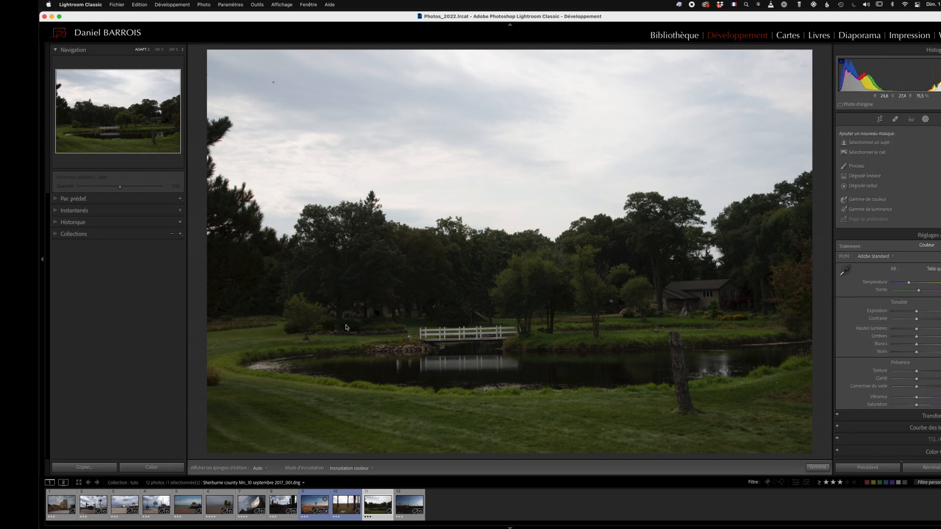
# Paste the copied settings onto the pond photo with the white bridge, and preview the overlays of both masks.
pyautogui.click(163, 471)
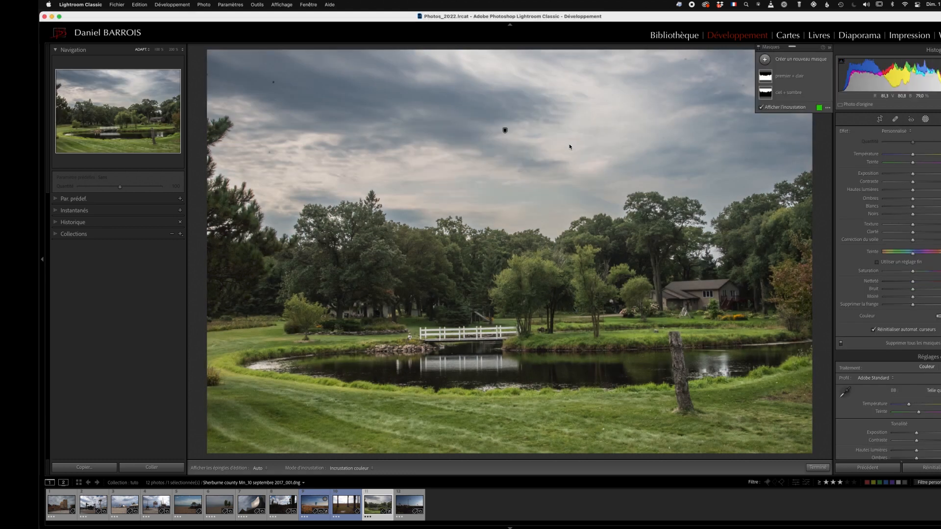
pyautogui.moveTo(764, 77)
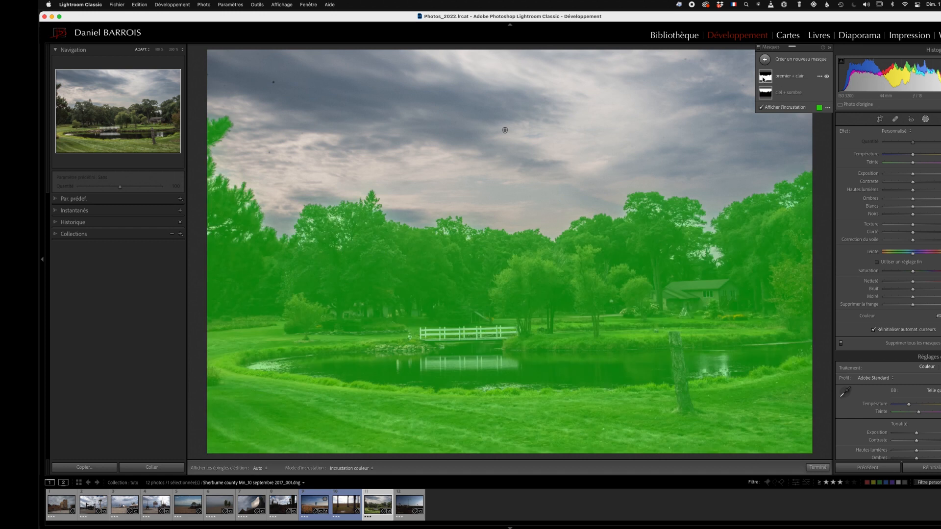
pyautogui.moveTo(764, 94)
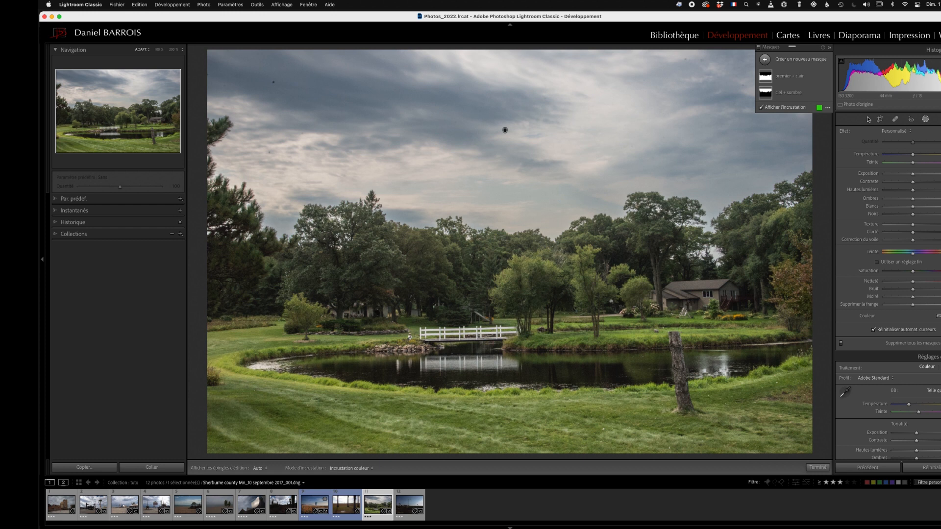
# Compare the pond photo with all masks disabled and enabled, and show the "ciel + sombre" mask's settings.
pyautogui.click(840, 343)
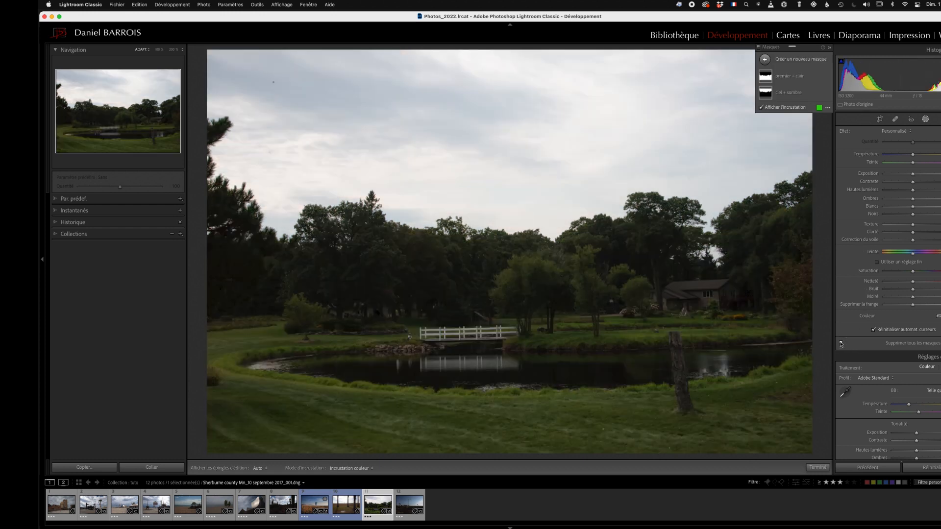
pyautogui.click(841, 343)
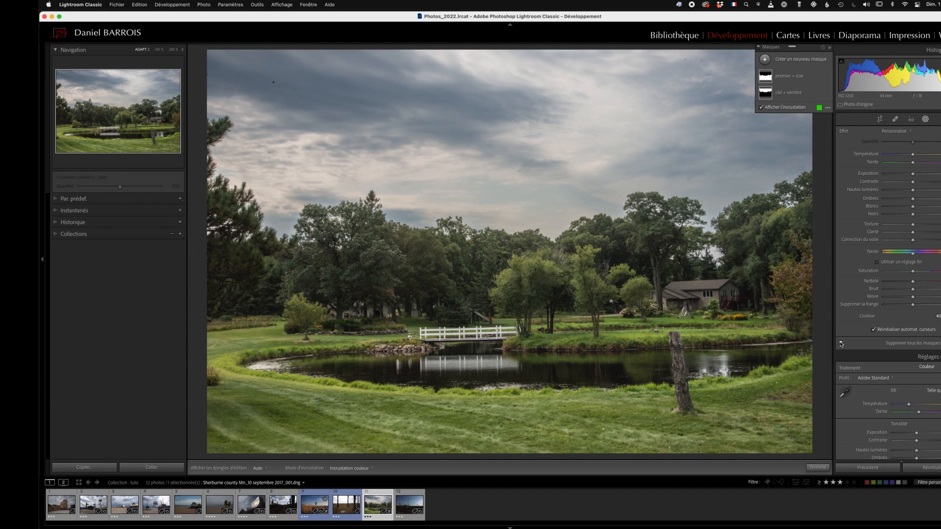
pyautogui.moveTo(786, 78)
pyautogui.click(788, 93)
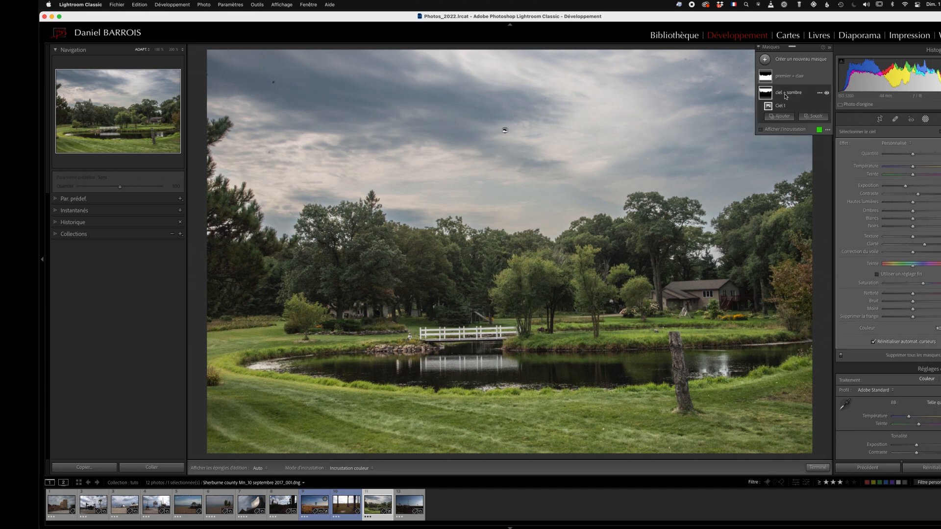
# Lower the exposure of the "premier + clair" mask on the pond photo to slightly below neutral.
pyautogui.click(783, 77)
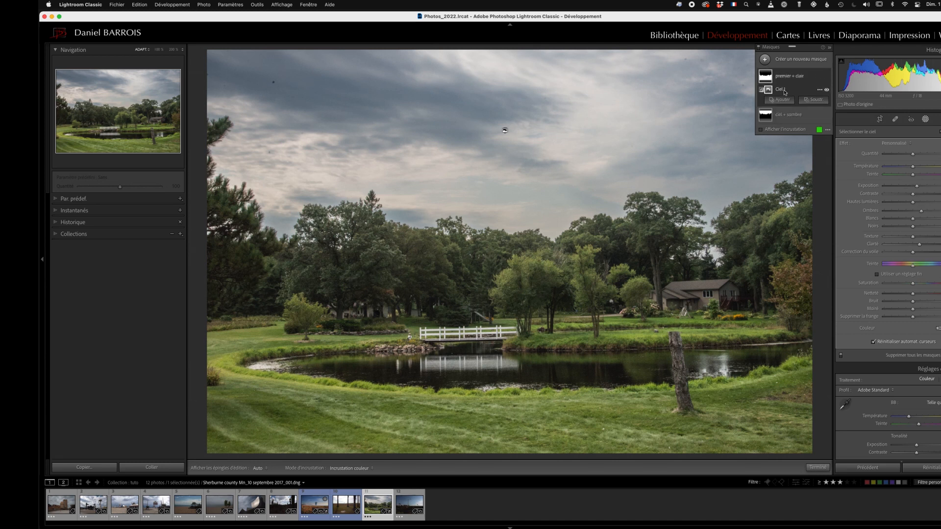
pyautogui.click(916, 187)
pyautogui.moveTo(917, 186); pyautogui.dragTo(912, 186)
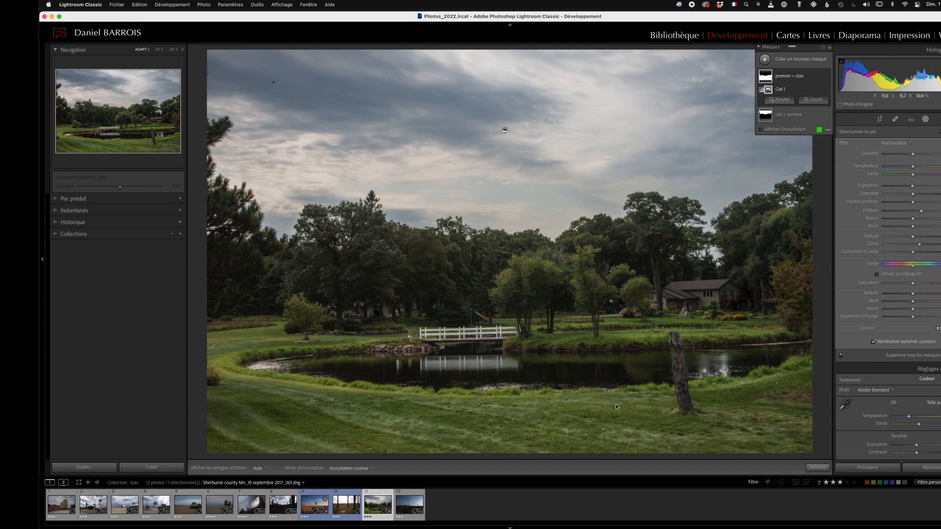
# Paste the copied settings onto the palm trunks photo, and reduce the exposure and shadows of its "premier + clair" mask.
pyautogui.click(343, 507)
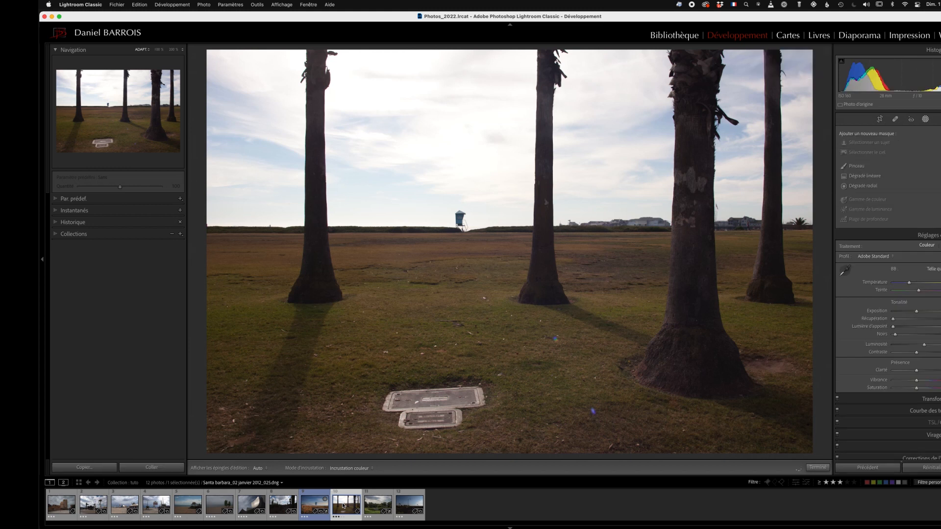
pyautogui.click(137, 469)
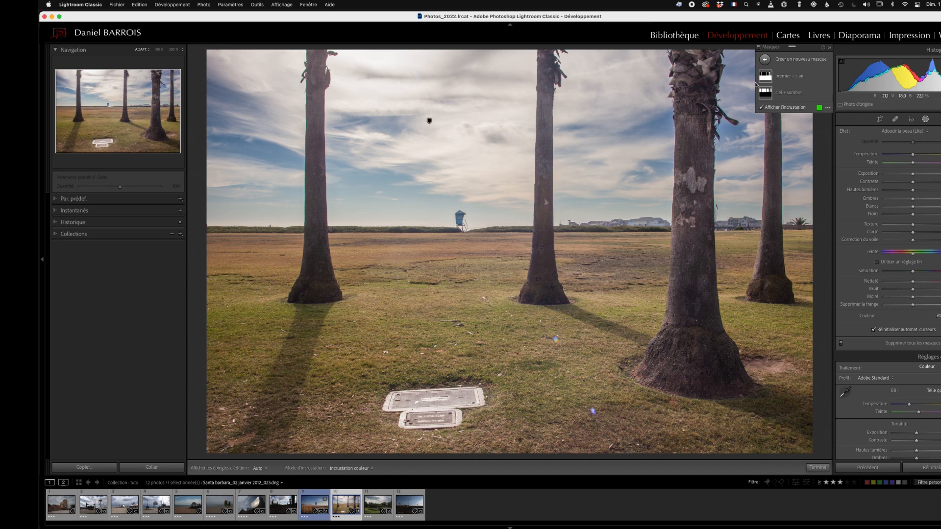
pyautogui.click(790, 77)
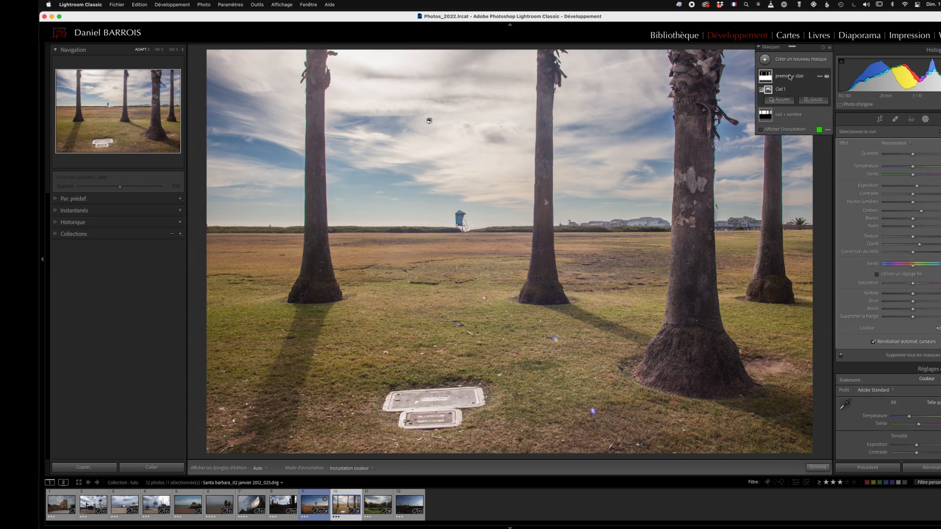
pyautogui.click(915, 186)
pyautogui.moveTo(915, 186); pyautogui.dragTo(912, 189)
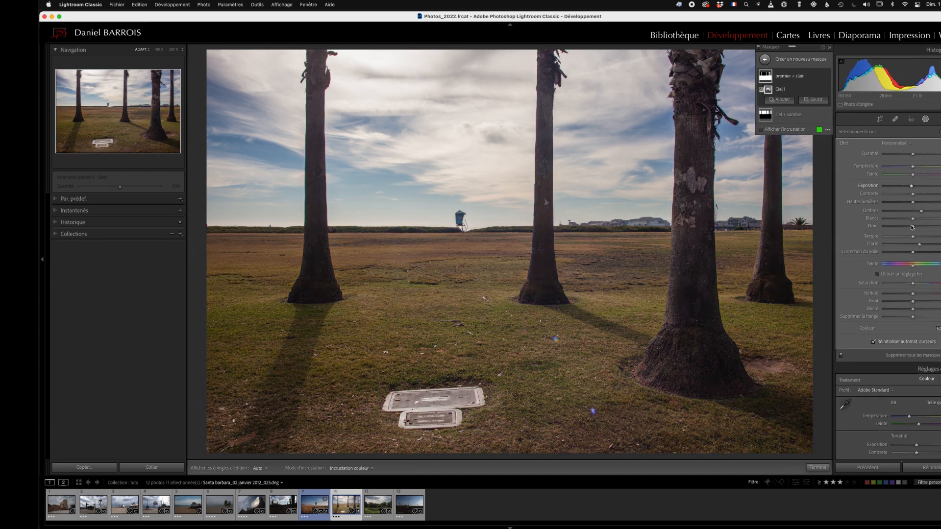
pyautogui.click(920, 211)
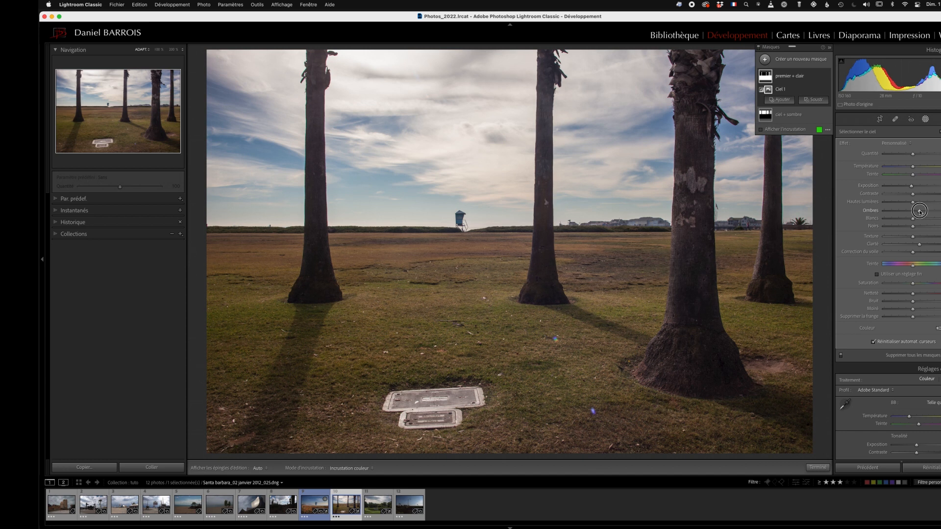
# Lower the "premier + clair" mask's shadows further, comparing the palm trunks photo with all masks disabled and enabled before and after.
pyautogui.click(841, 356)
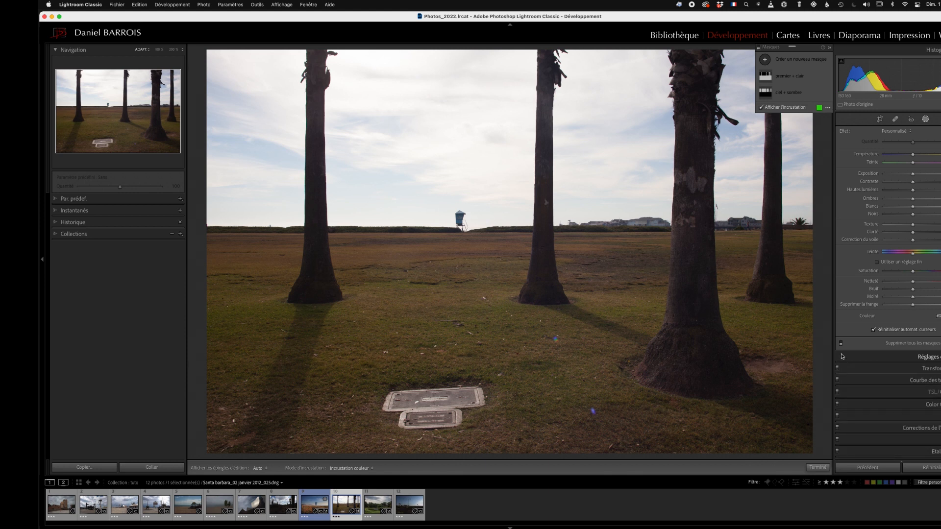
pyautogui.click(841, 344)
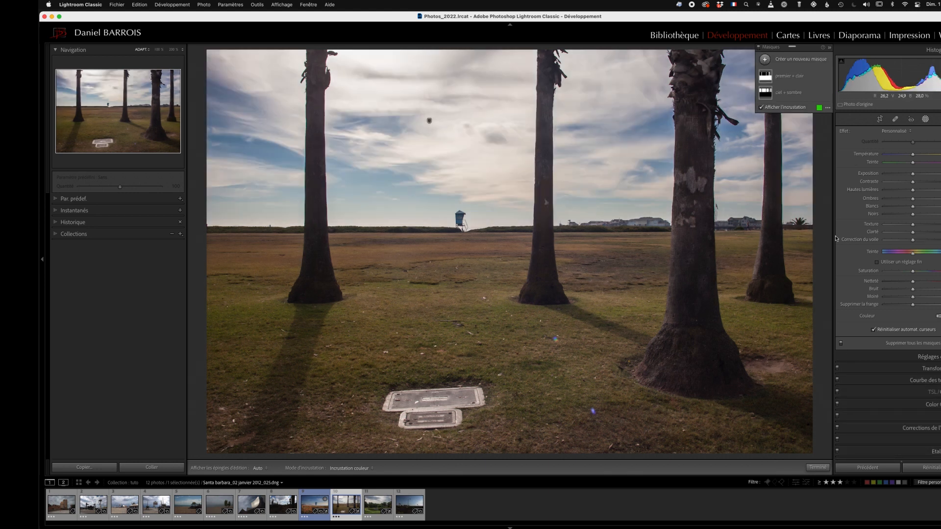
pyautogui.moveTo(771, 96)
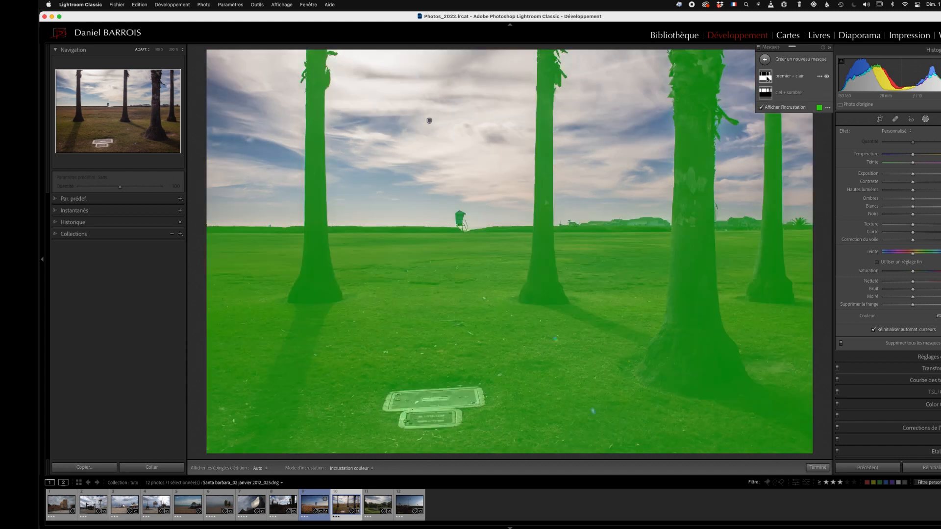
pyautogui.click(767, 77)
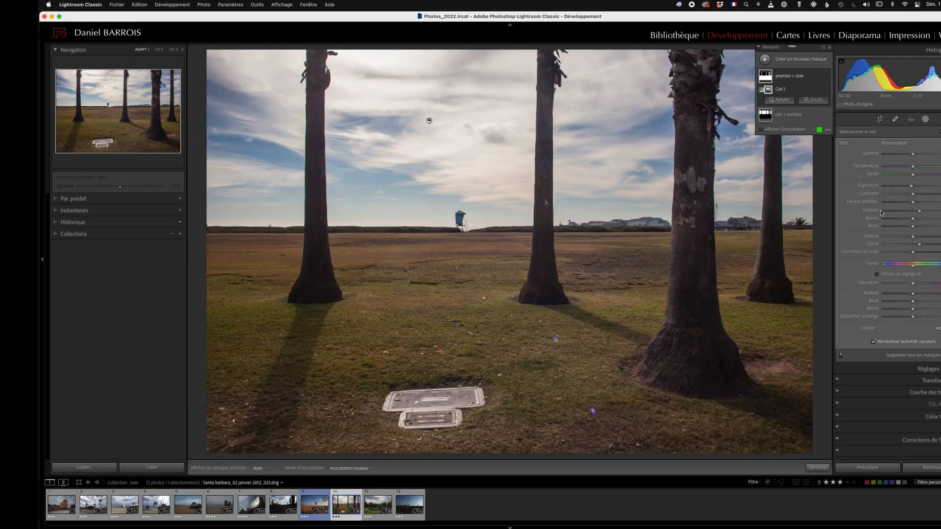
pyautogui.moveTo(919, 214); pyautogui.dragTo(916, 214)
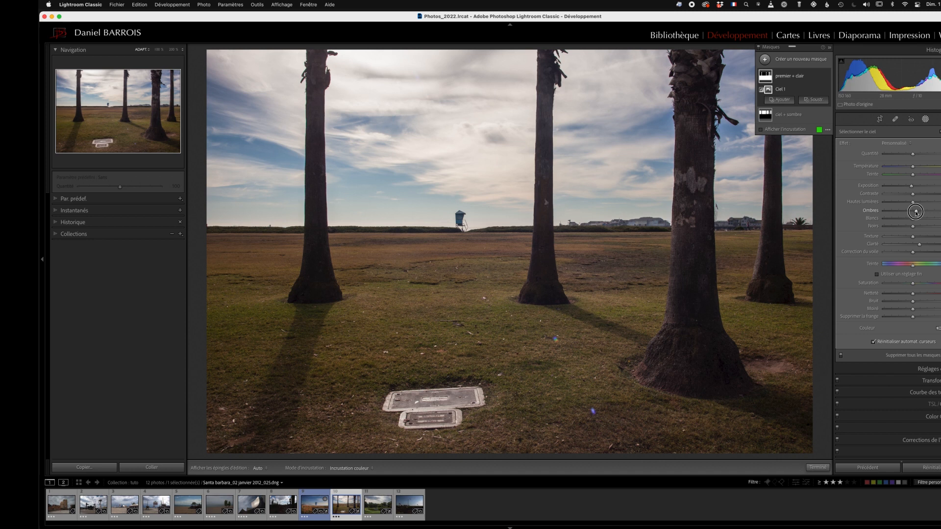
pyautogui.click(842, 356)
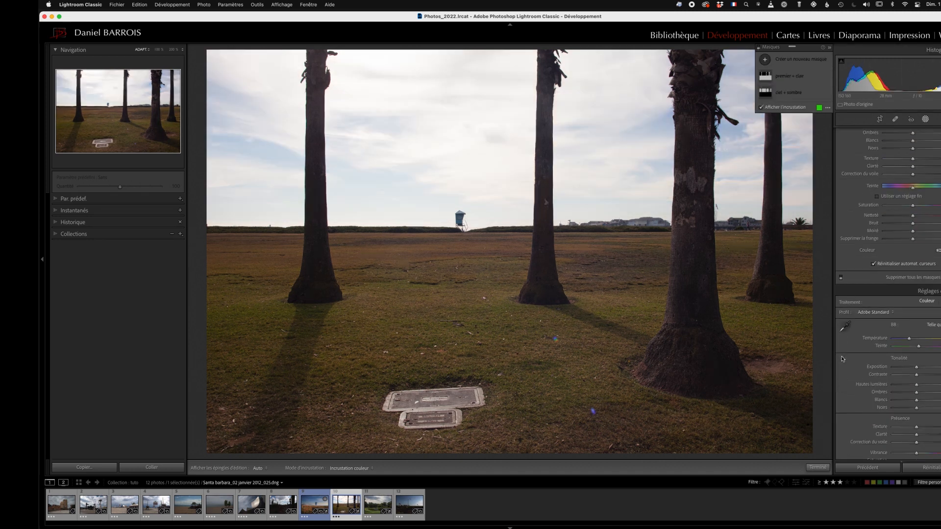
pyautogui.click(842, 272)
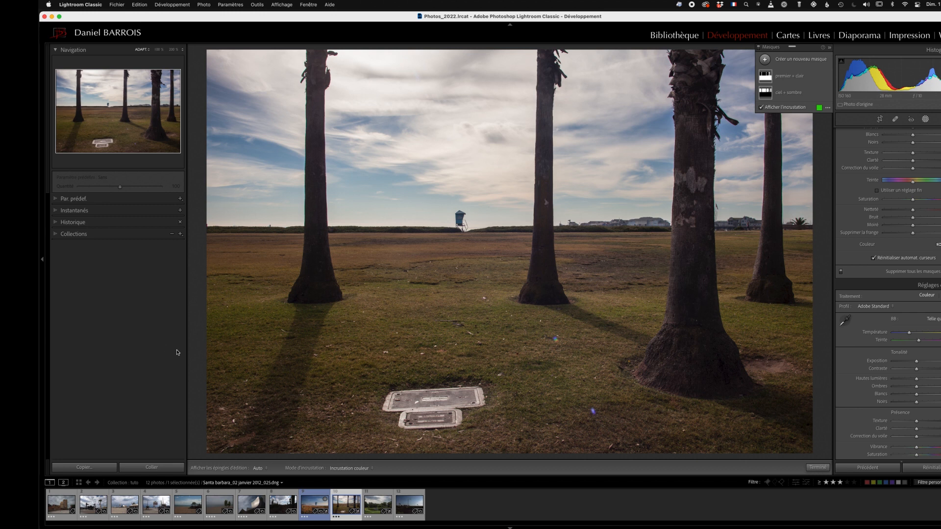
# Paste the copied settings onto the Paramount theatre street photo, and raise the exposure and contrast of its "ciel + sombre" mask.
pyautogui.click(62, 506)
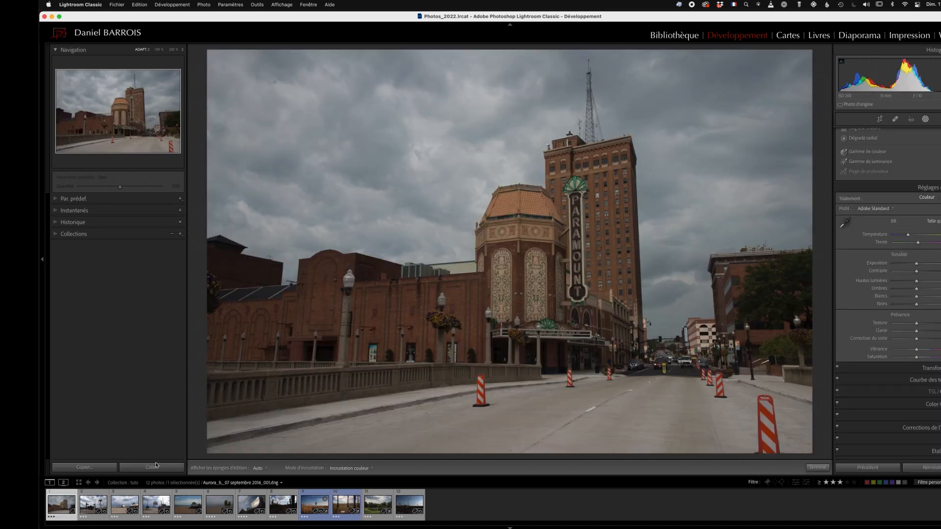
pyautogui.click(152, 468)
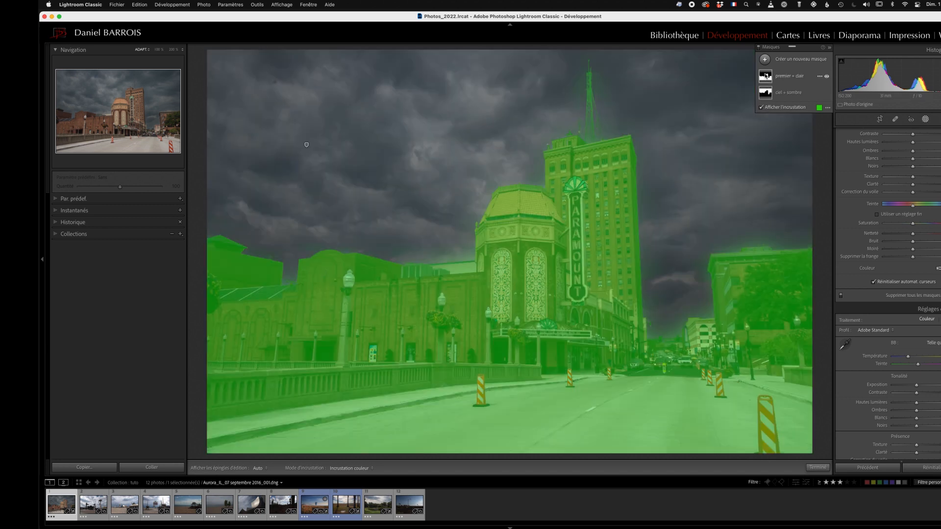
pyautogui.click(766, 76)
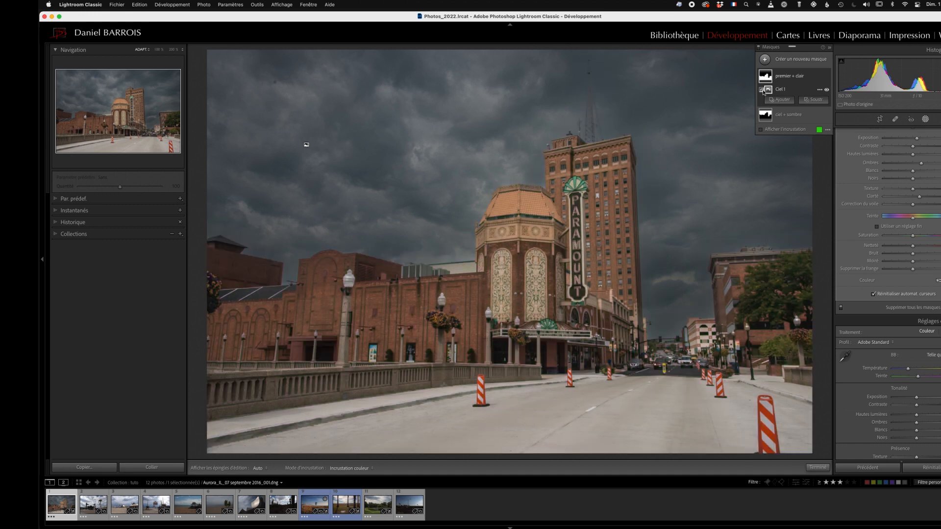
pyautogui.click(766, 115)
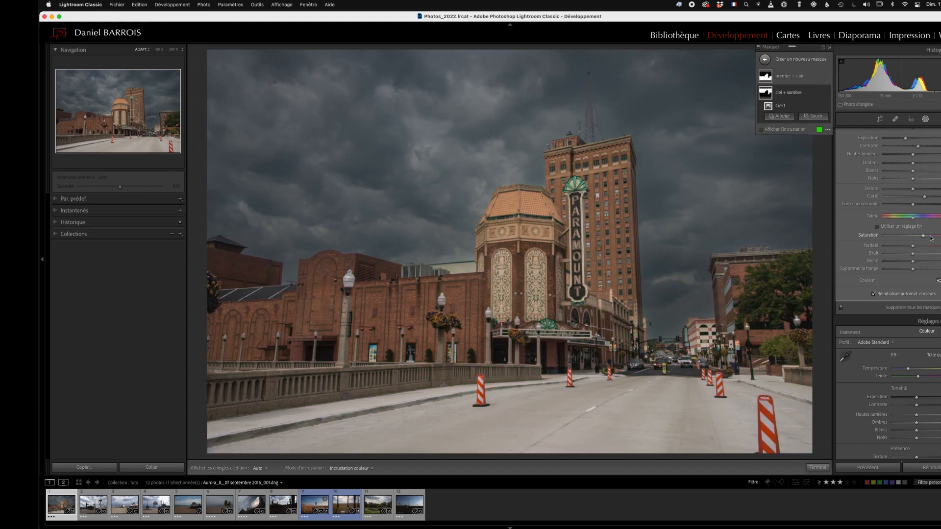
pyautogui.moveTo(906, 140); pyautogui.dragTo(927, 146)
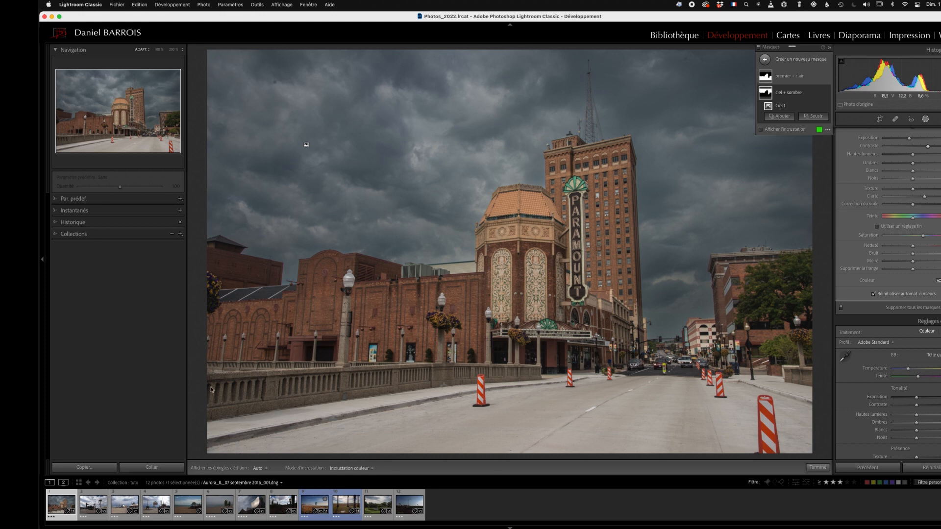
# Review the Masquage options for copying settings and for creating a develop preset, cancelling both dialogs.
pyautogui.click(84, 467)
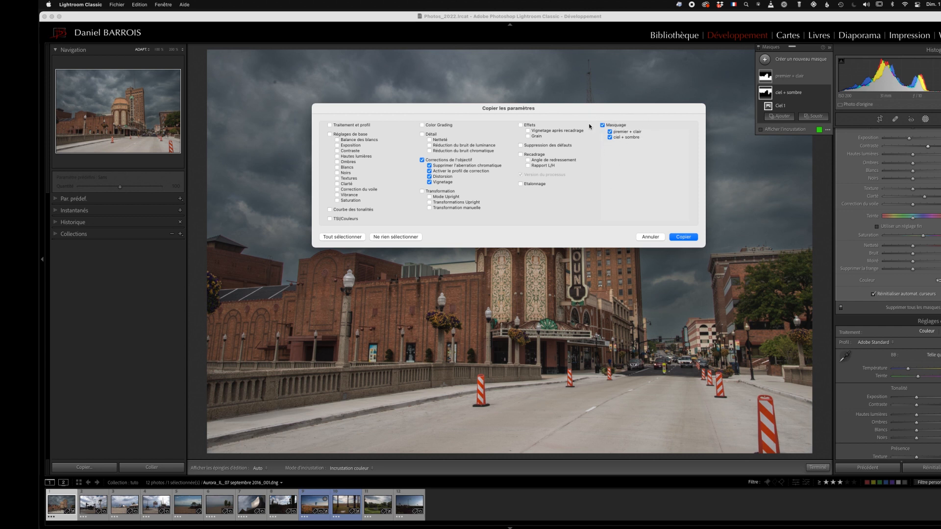
pyautogui.click(653, 239)
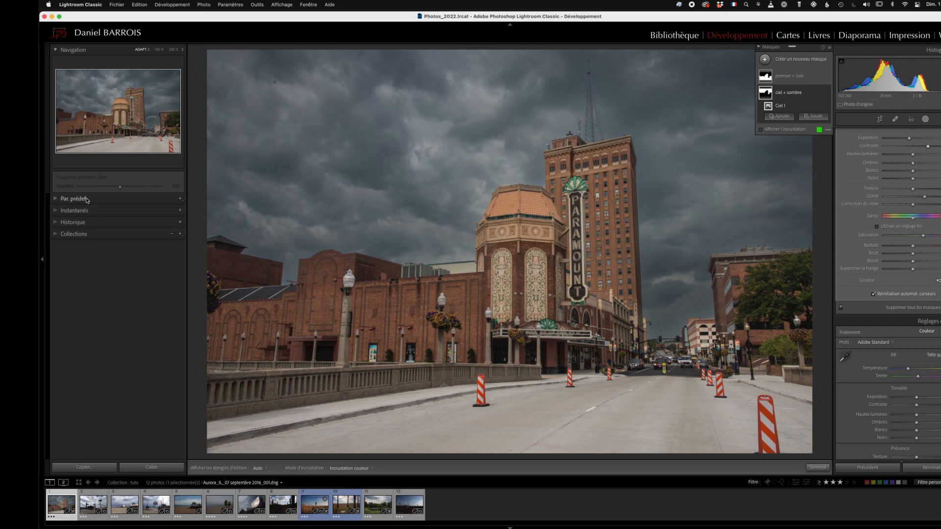
pyautogui.click(181, 199)
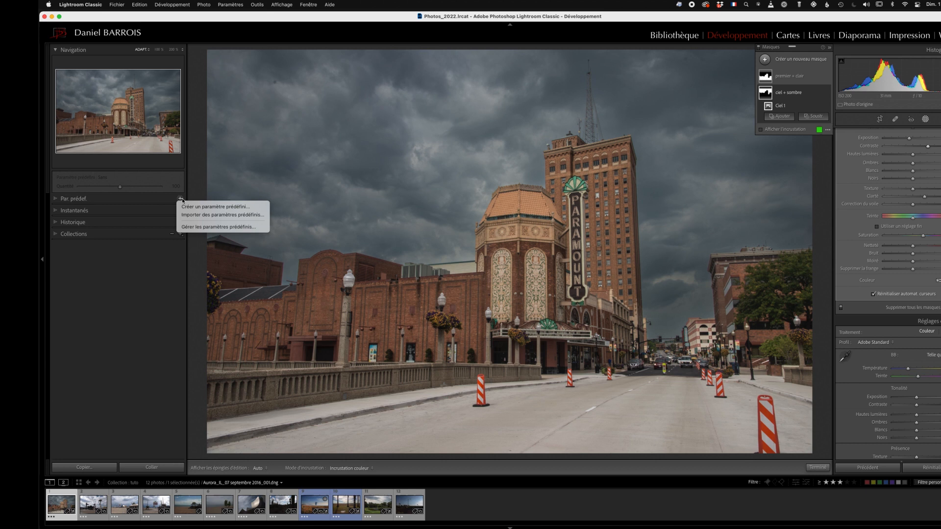
pyautogui.click(202, 208)
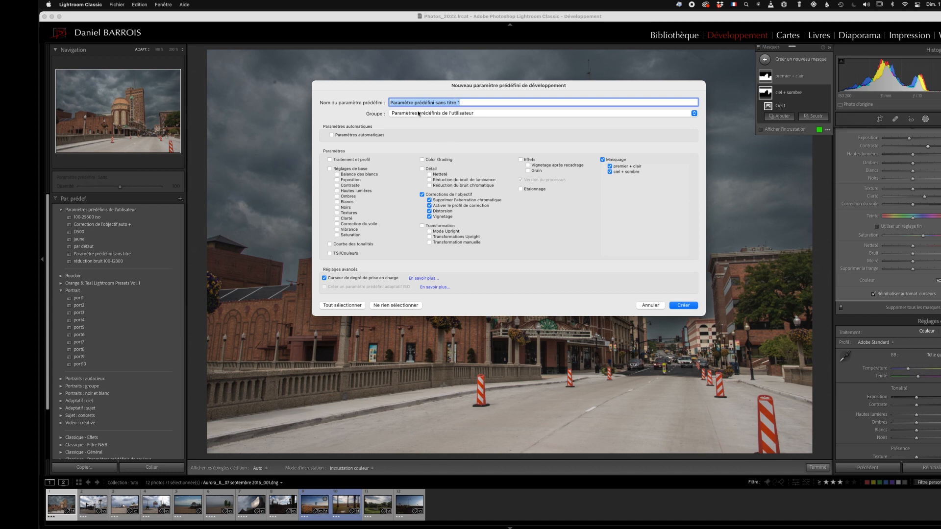
pyautogui.click(652, 305)
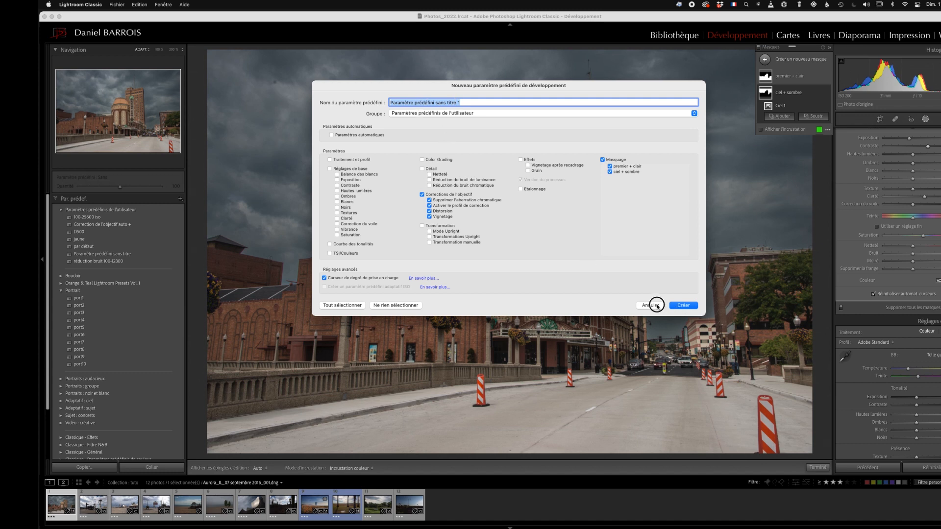